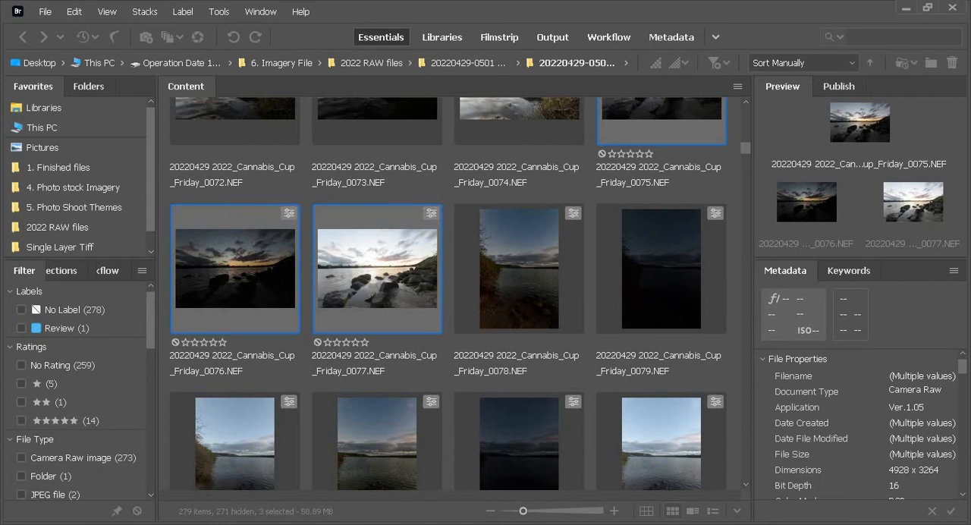
# Open the three selected bracketed RAW photos, 0075 to 0077, for editing in Camera Raw.
pyautogui.moveTo(805, 127); pyautogui.dragTo(513, 75)
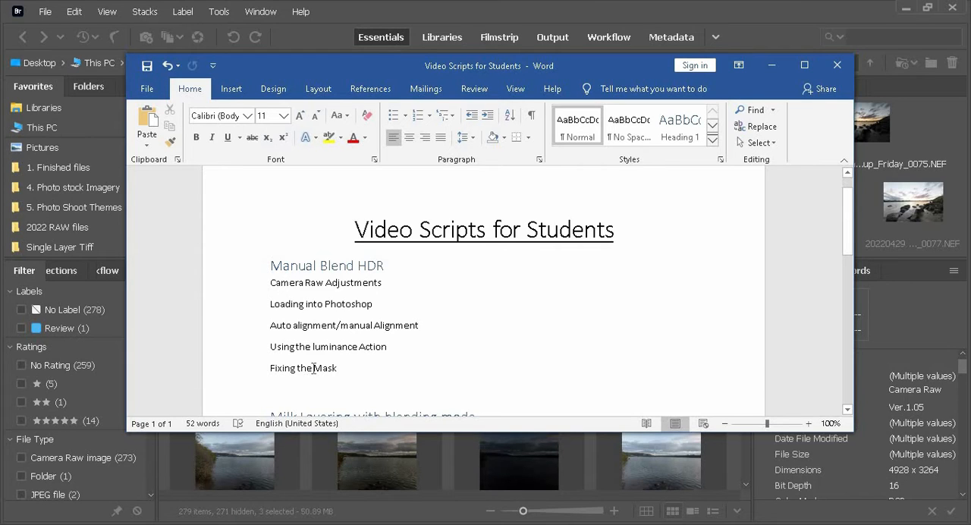
pyautogui.click(765, 68)
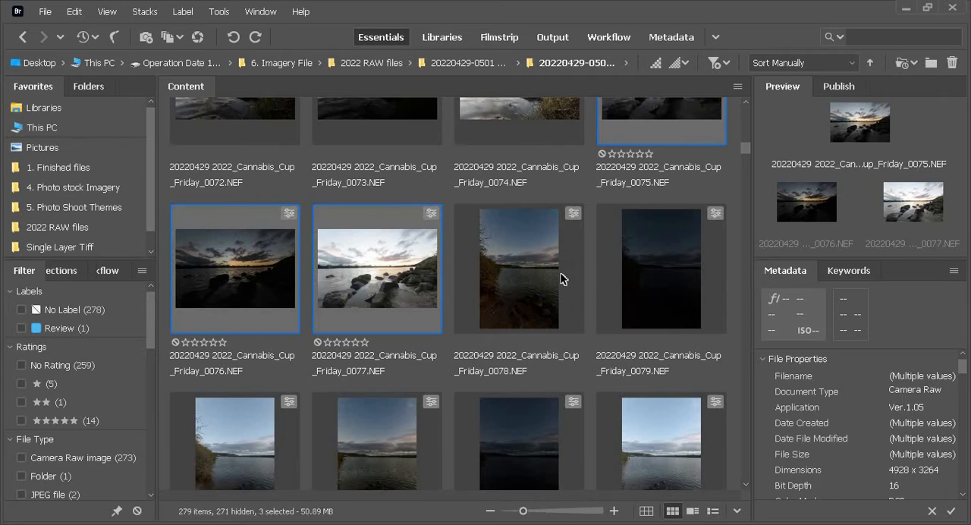
pyautogui.scroll(2, 562, 279)
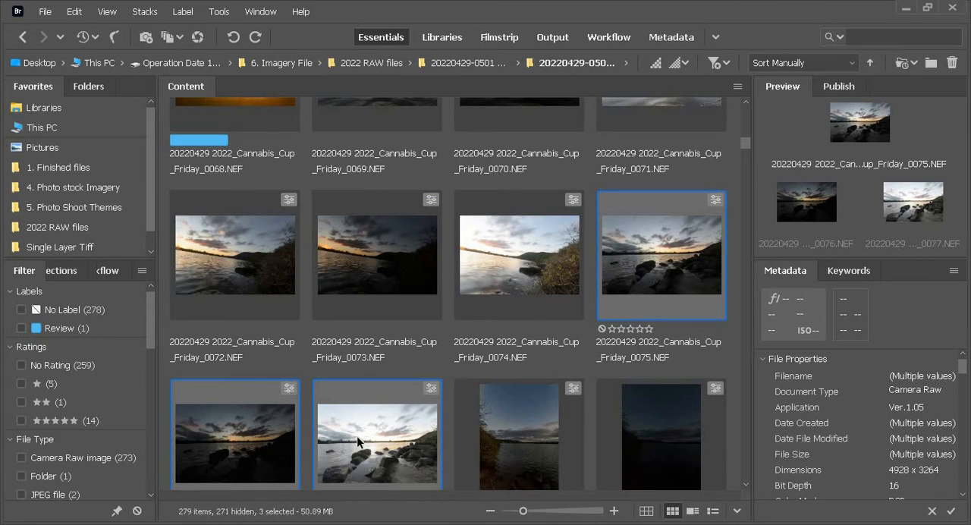
pyautogui.click(197, 40)
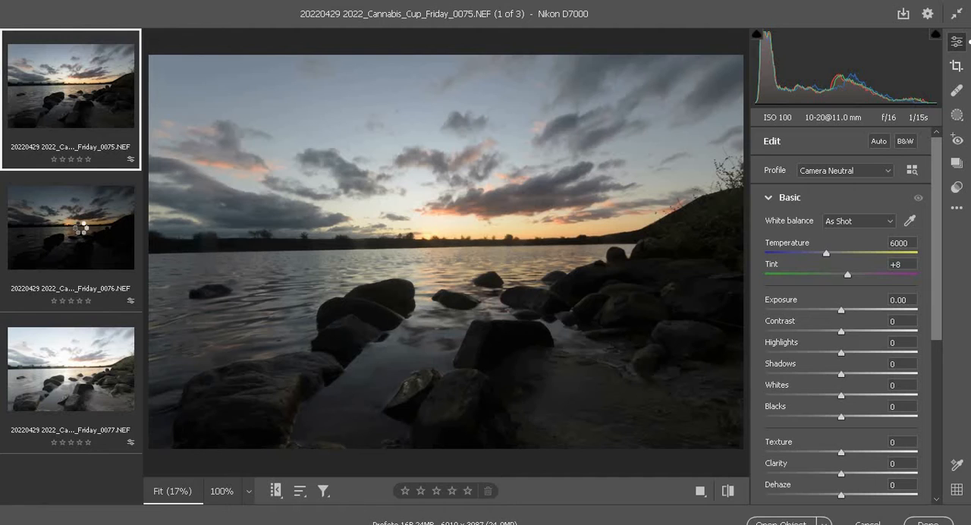
# Apply automatic tone adjustments to the brightest exposure, 0077.NEF, and set Texture to +50 and Clarity to +38.
pyautogui.click(79, 233)
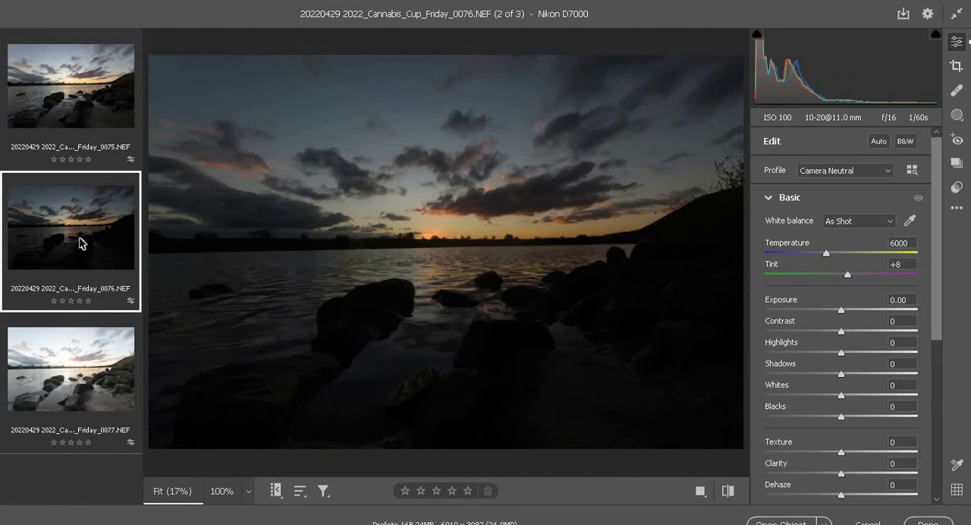
pyautogui.click(66, 374)
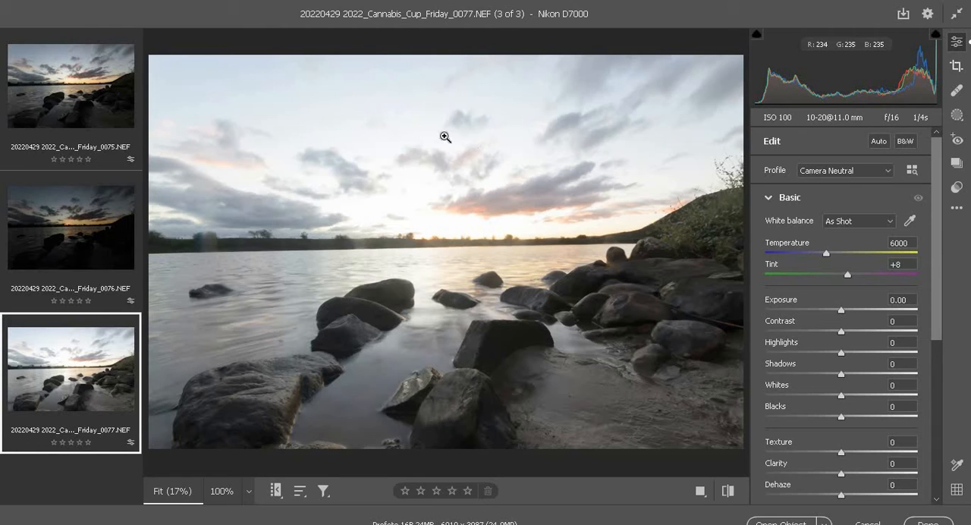
pyautogui.click(880, 141)
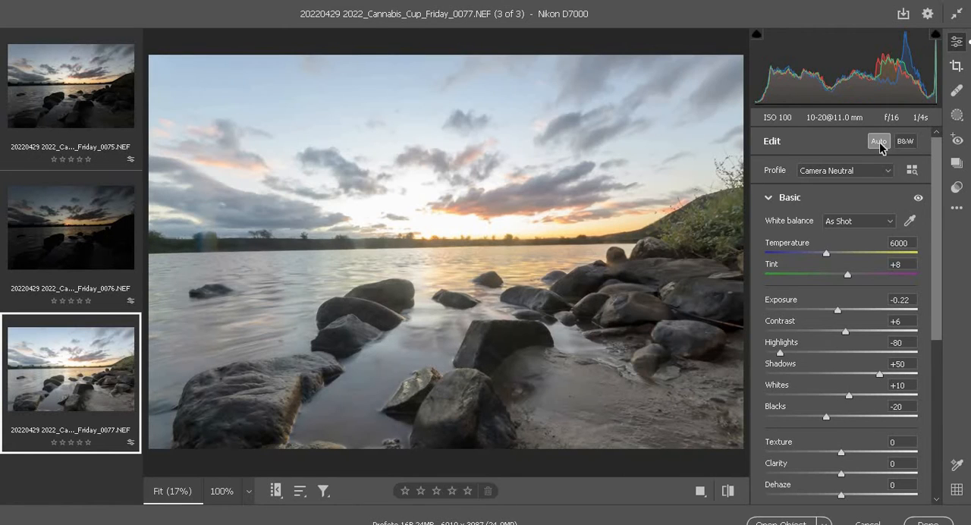
pyautogui.click(879, 142)
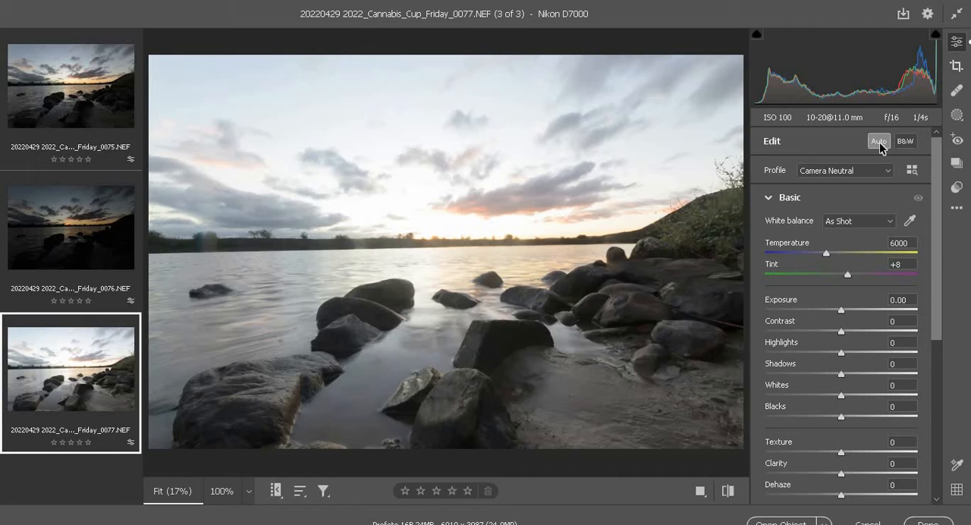
pyautogui.click(880, 142)
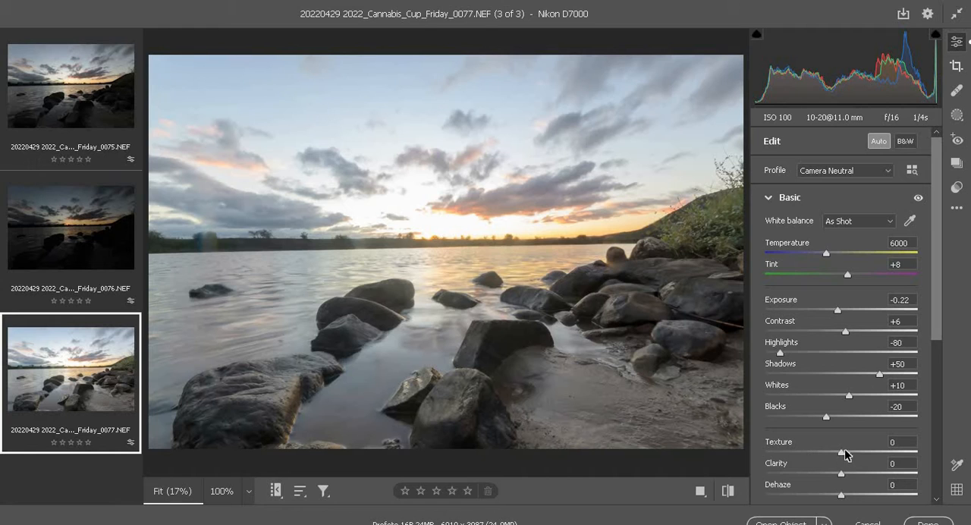
pyautogui.moveTo(842, 453); pyautogui.dragTo(880, 453)
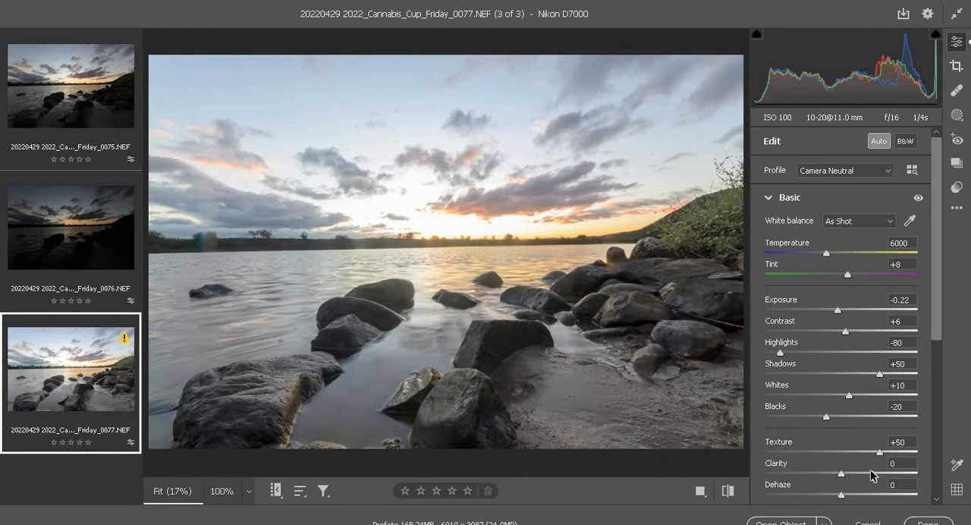
pyautogui.click(871, 474)
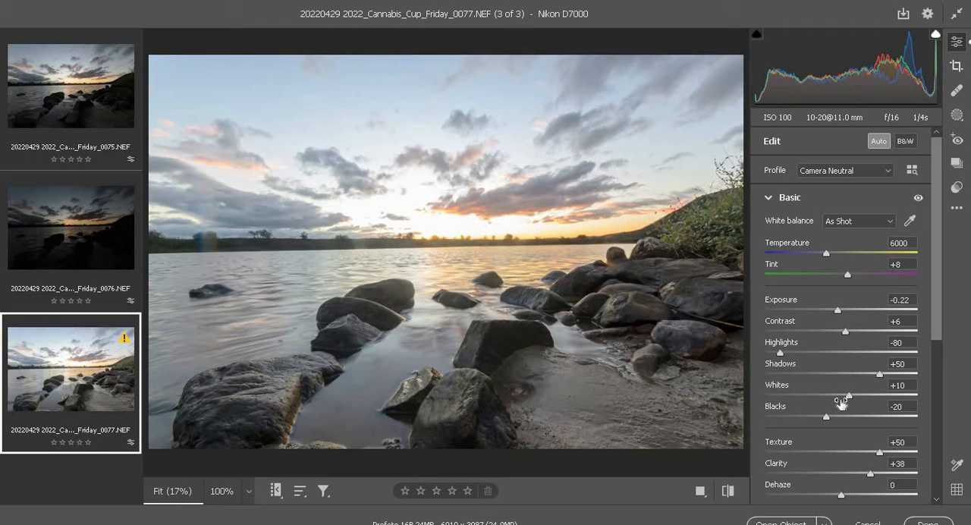
# Review the sharpening, noise reduction and lens correction settings of the brightest exposure.
pyautogui.scroll(-4, 920, 338)
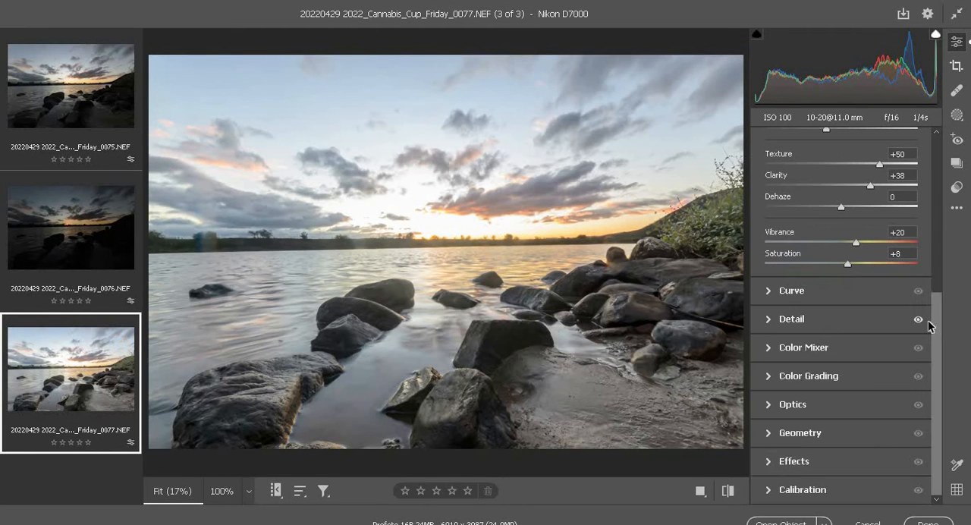
pyautogui.click(768, 319)
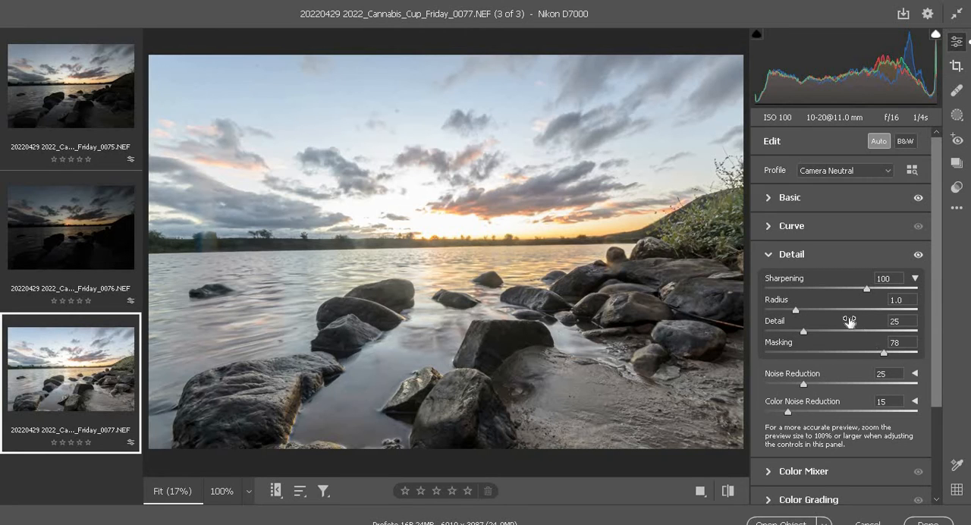
pyautogui.scroll(-2, 778, 397)
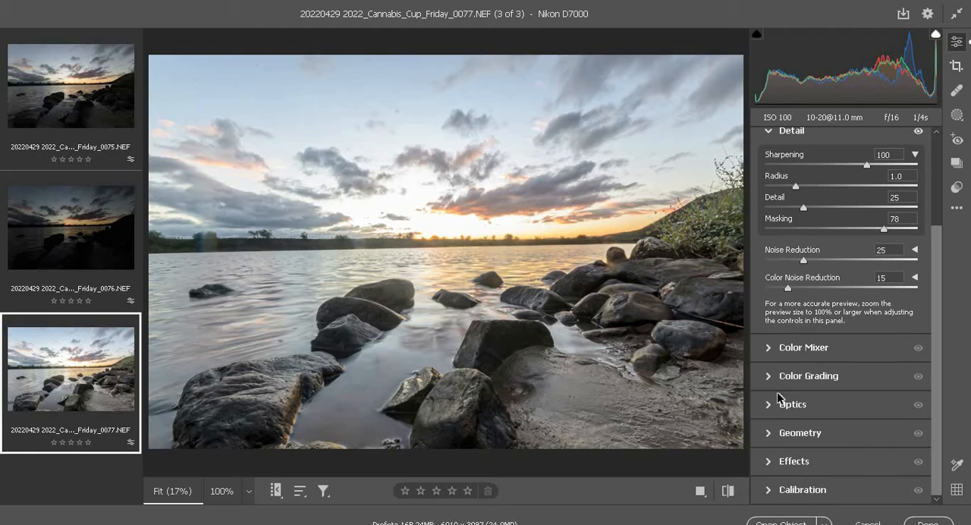
pyautogui.click(769, 410)
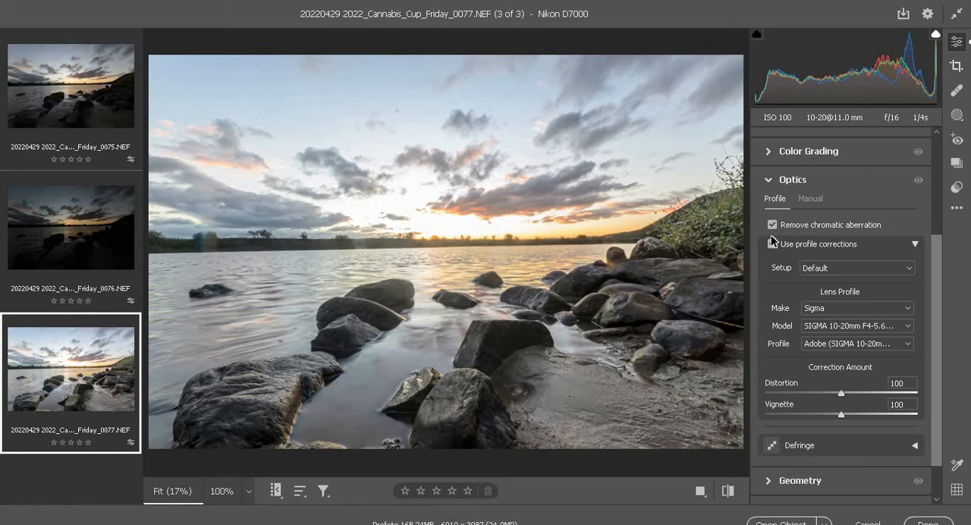
pyautogui.click(770, 181)
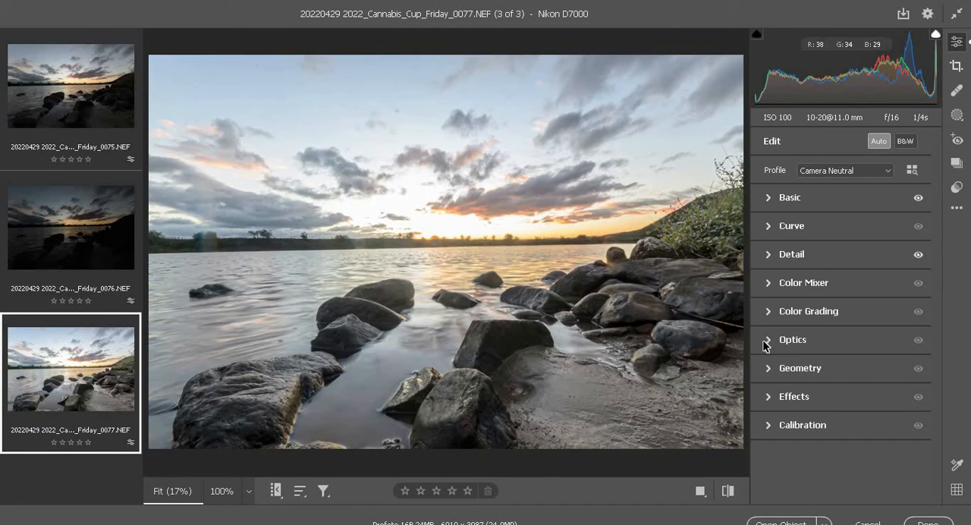
# In the color mixer for 0077.NEF, set saturation to Greens +45, Aquas +30 and Blues +32, and Greens luminance to -21.
pyautogui.click(768, 284)
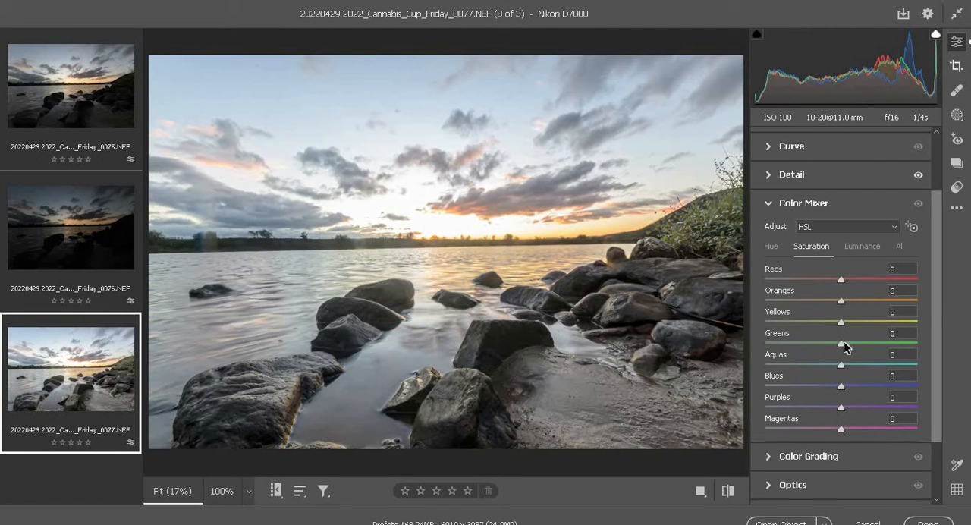
pyautogui.moveTo(844, 345); pyautogui.dragTo(877, 341)
pyautogui.click(864, 365)
pyautogui.click(860, 301)
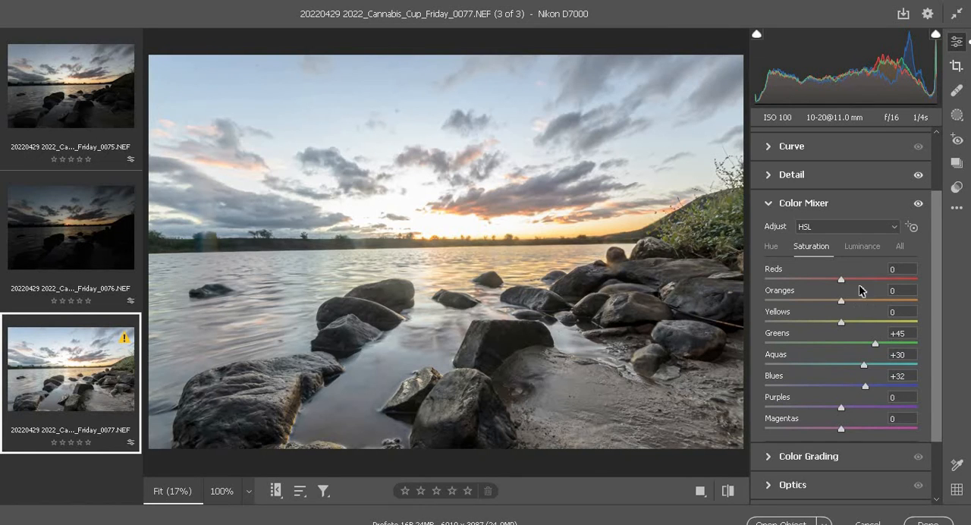
pyautogui.click(861, 247)
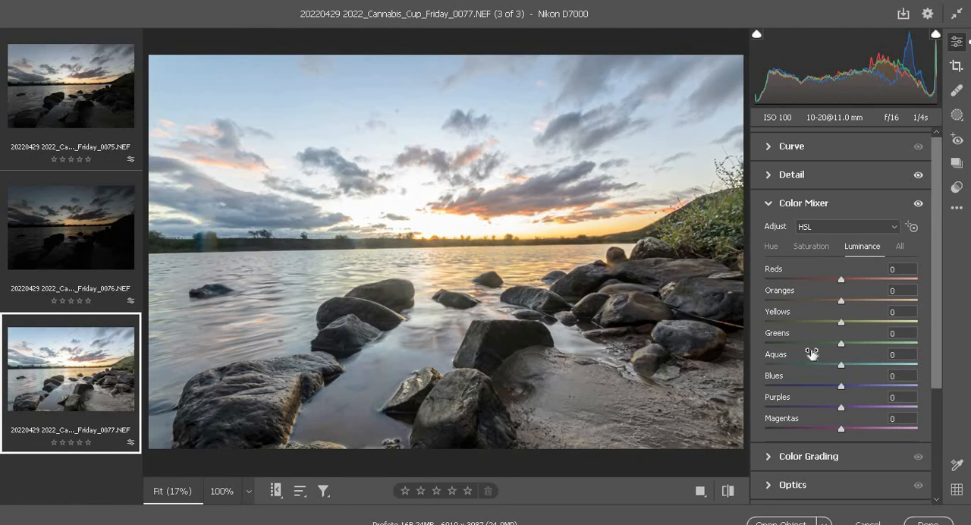
pyautogui.click(828, 343)
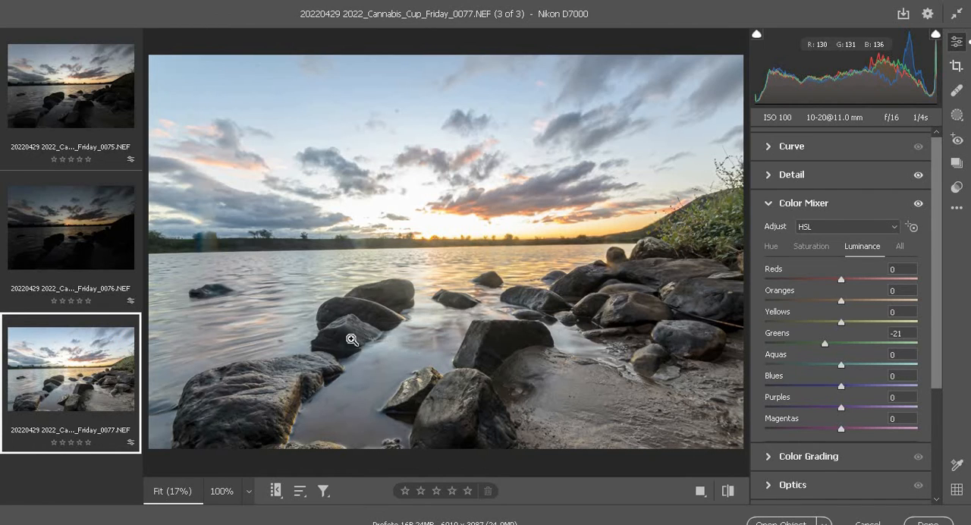
# Crop the darkest exposure, 0076.NEF, to a small patch of colourful sunset sky and cloud.
pyautogui.click(66, 224)
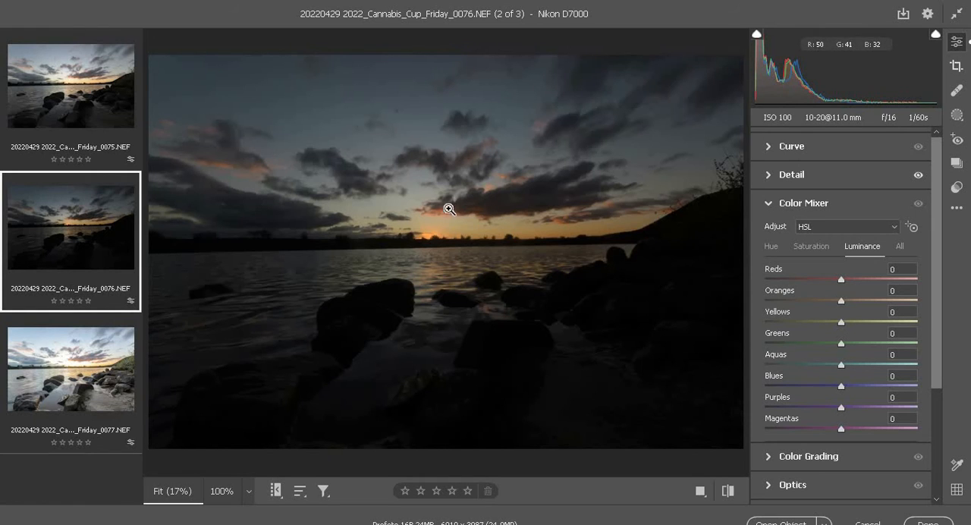
pyautogui.click(957, 66)
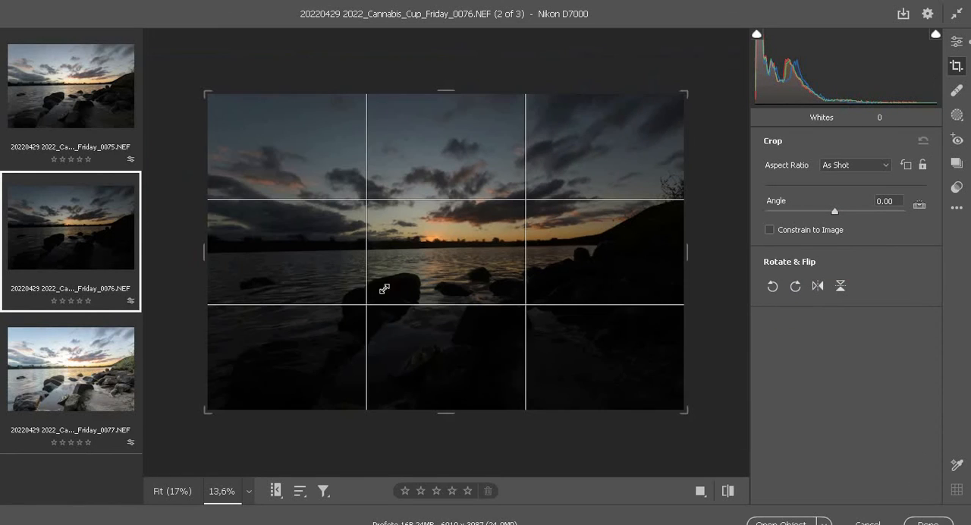
pyautogui.moveTo(417, 204); pyautogui.dragTo(472, 235)
pyautogui.press('Return')
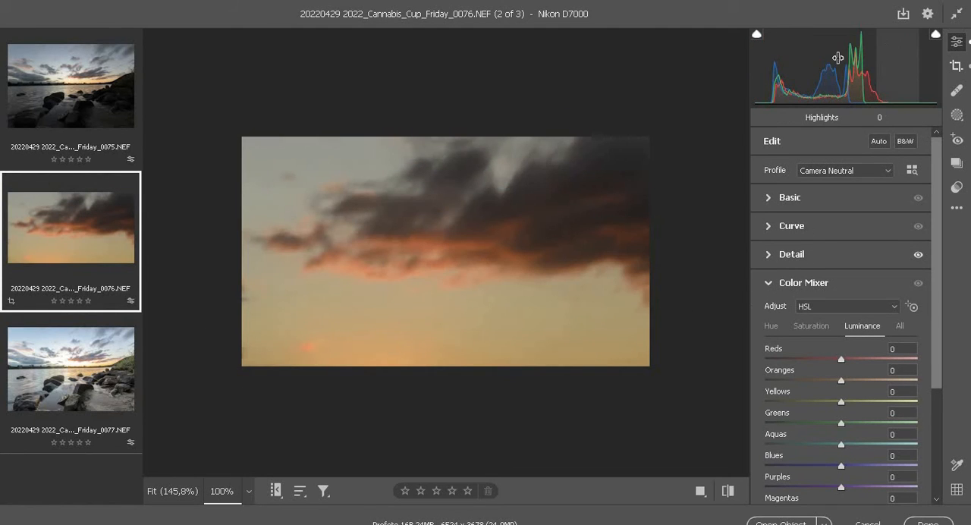
# Apply automatic tone adjustments to 0076.NEF based on the cropped sky.
pyautogui.click(770, 199)
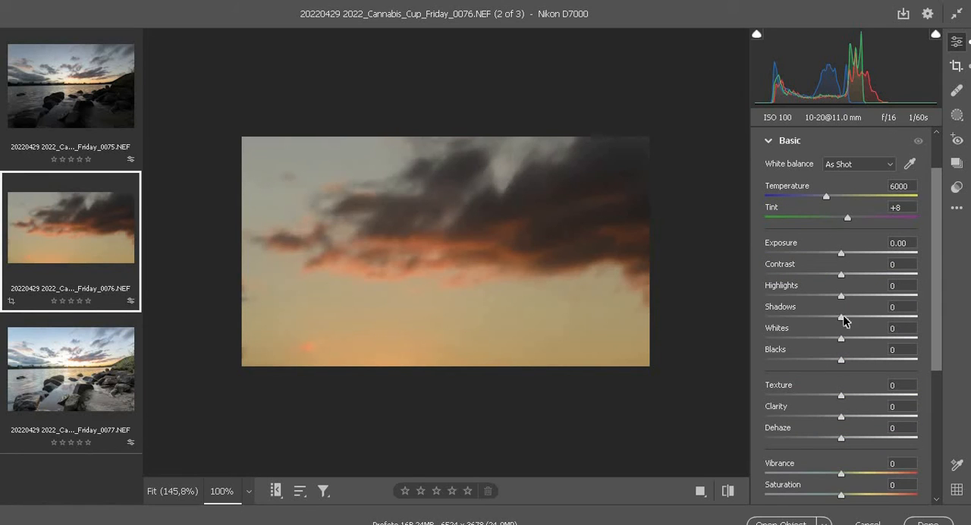
pyautogui.scroll(1, 874, 219)
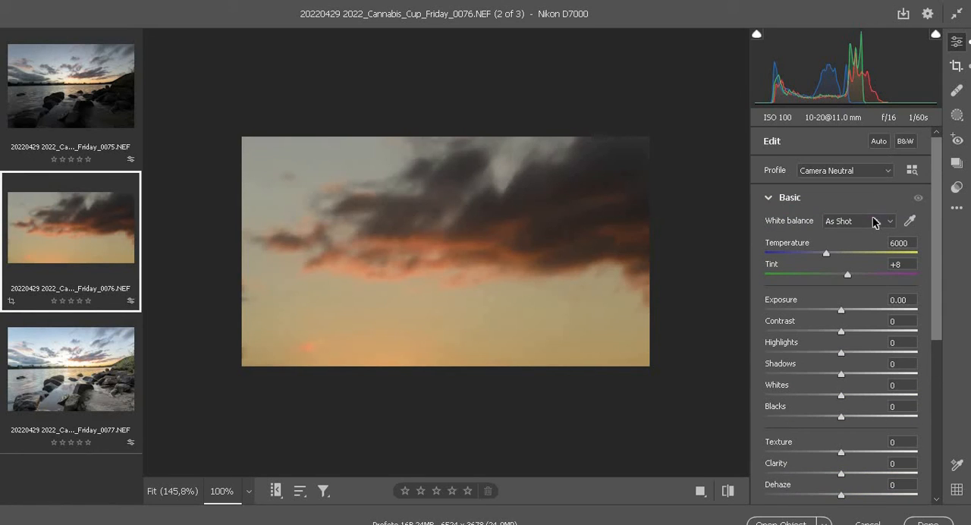
pyautogui.click(880, 143)
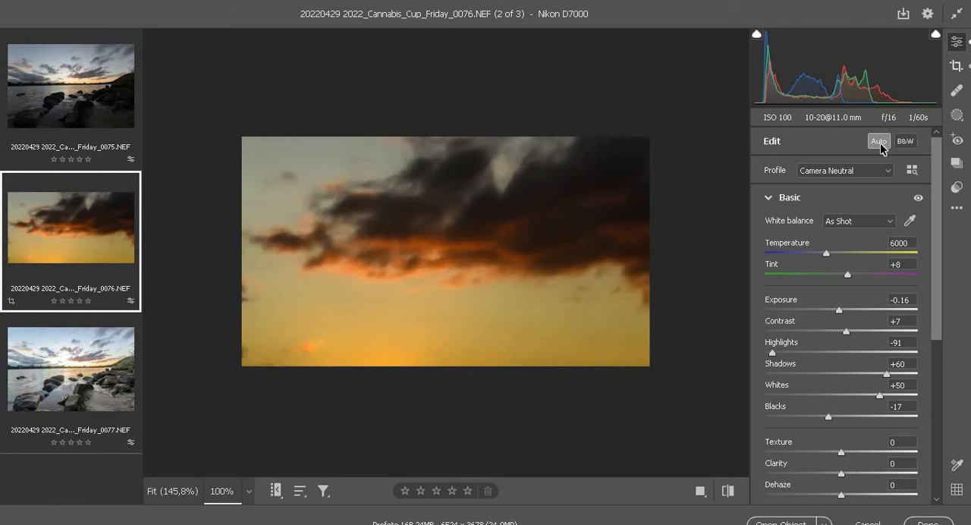
# Restore the crop of 0076.NEF to the As Shot aspect ratio and raise Shadows to +76.
pyautogui.click(956, 66)
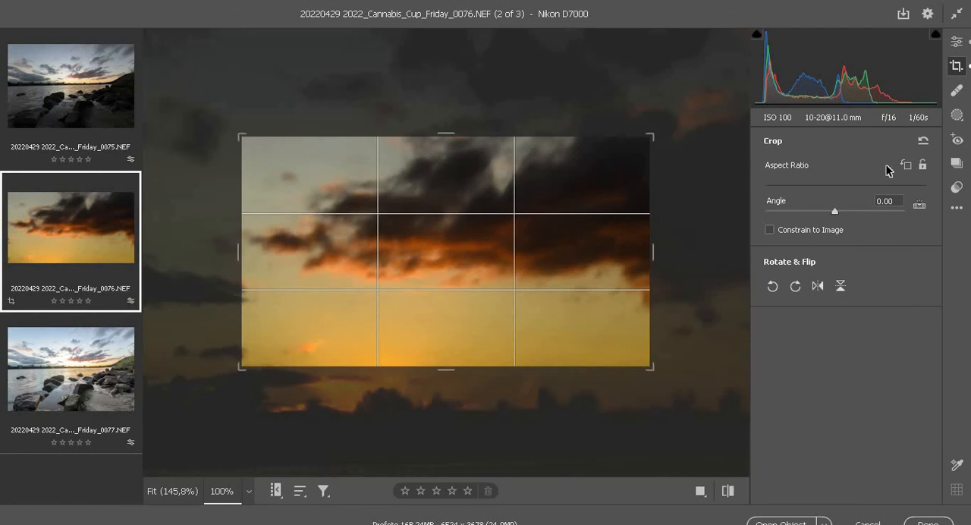
pyautogui.click(884, 166)
pyautogui.click(862, 179)
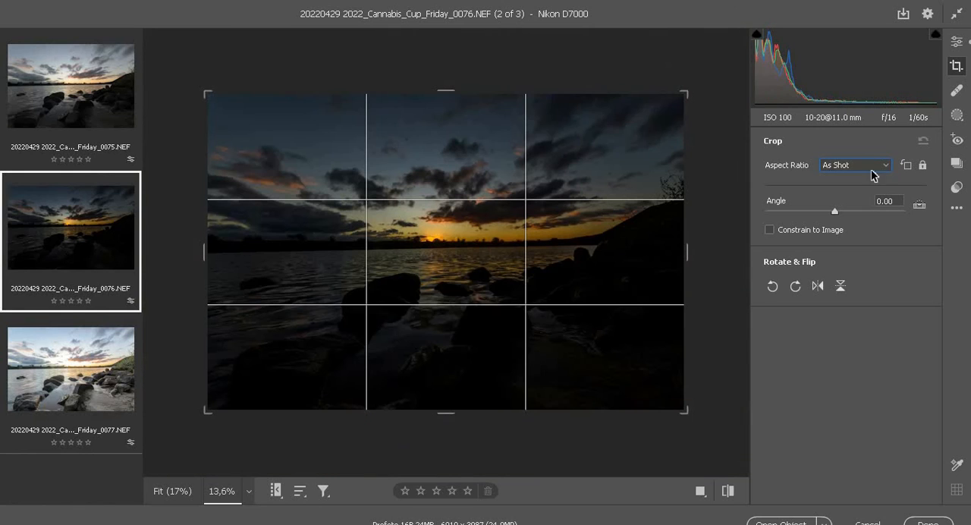
pyautogui.click(957, 42)
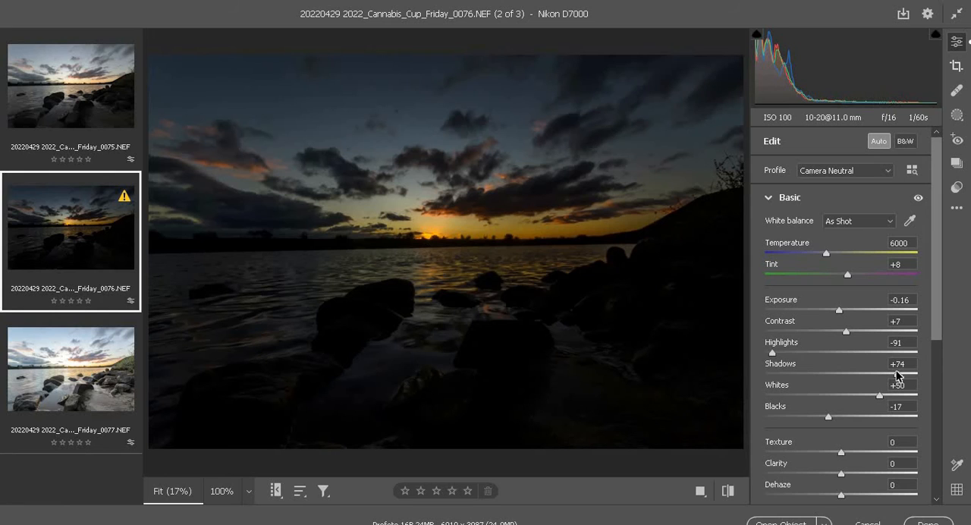
pyautogui.moveTo(897, 374); pyautogui.dragTo(898, 374)
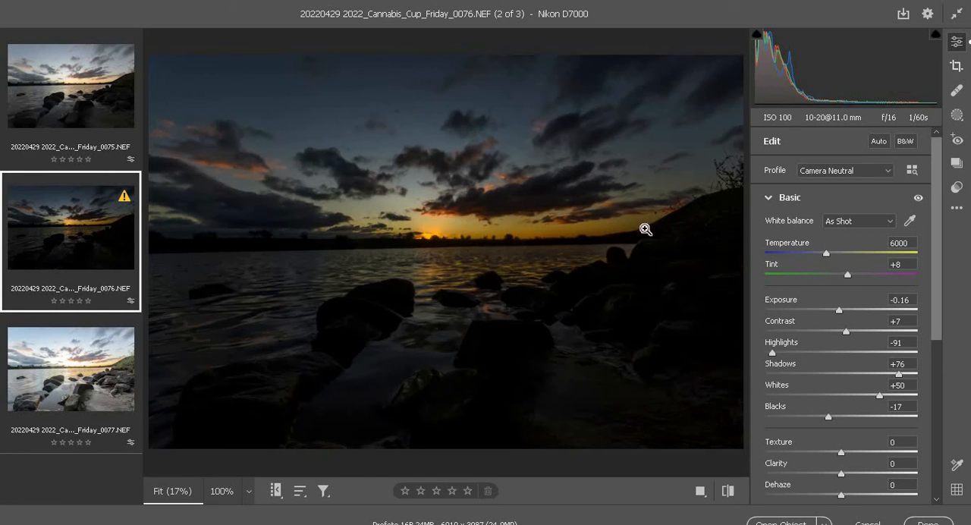
# Shift the Oranges hue of 0076.NEF slightly towards red in the color mixer.
pyautogui.scroll(-5, 811, 304)
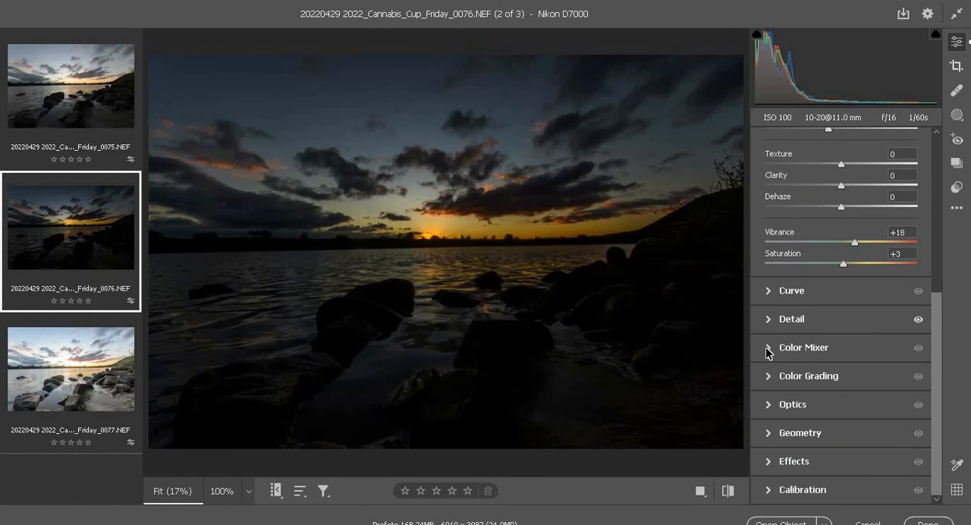
pyautogui.click(768, 348)
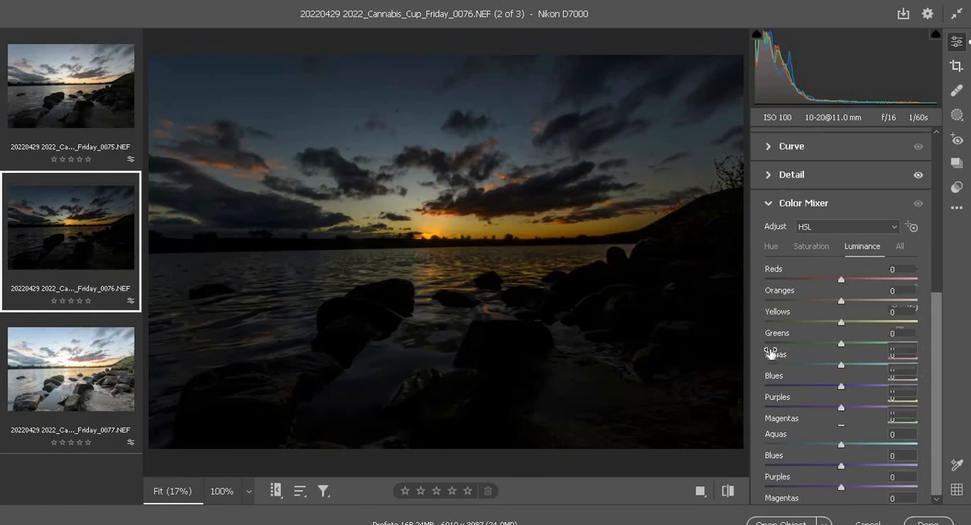
pyautogui.click(772, 248)
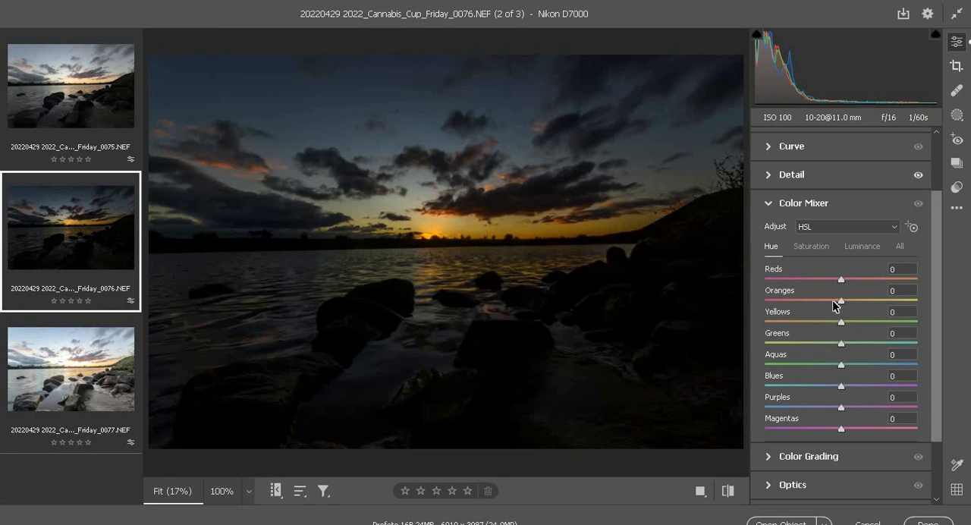
pyautogui.click(832, 301)
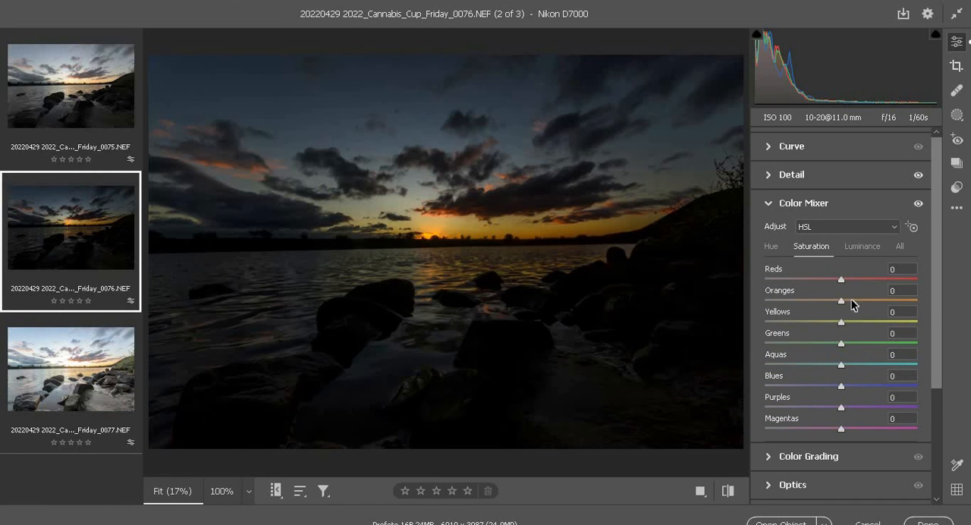
# Set the saturation of 0076.NEF to Reds +10, Oranges +14 and Yellows +15, and raise Magentas slightly.
pyautogui.click(851, 300)
pyautogui.click(852, 322)
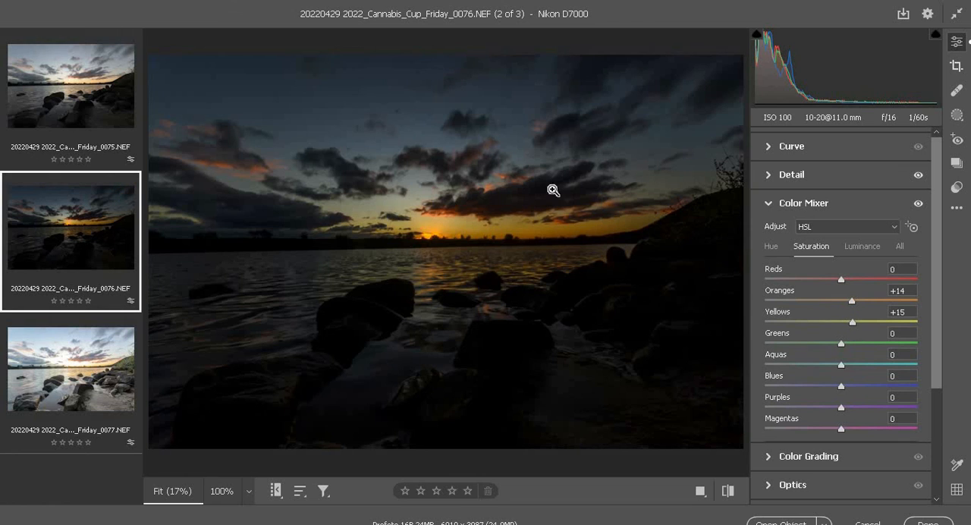
pyautogui.click(849, 279)
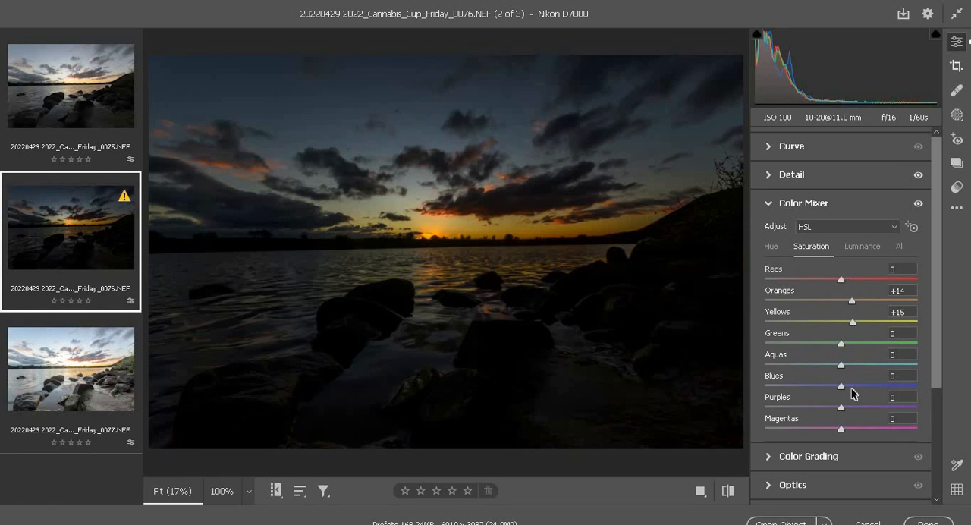
pyautogui.click(851, 429)
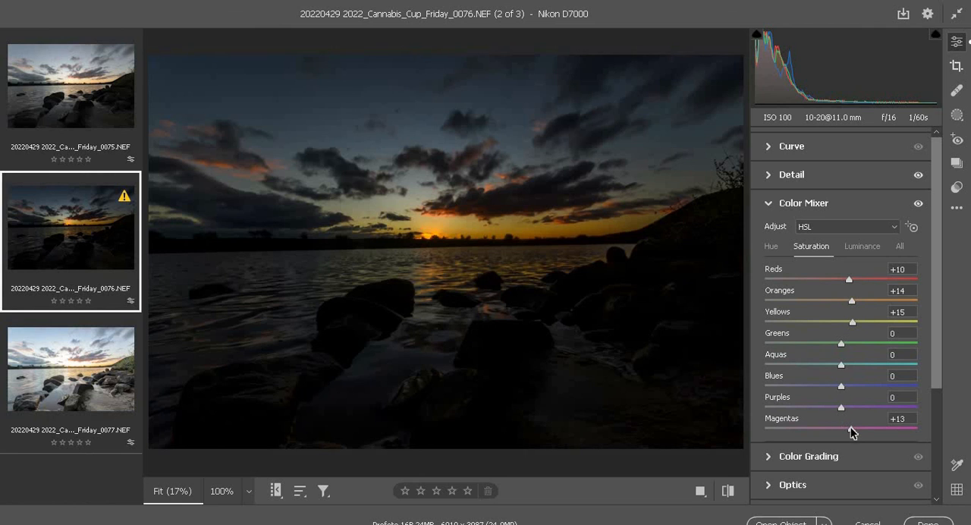
# Apply automatic tone adjustments to the middle exposure, 0075.NEF, and set Texture to +36 and Clarity to +33.
pyautogui.click(105, 119)
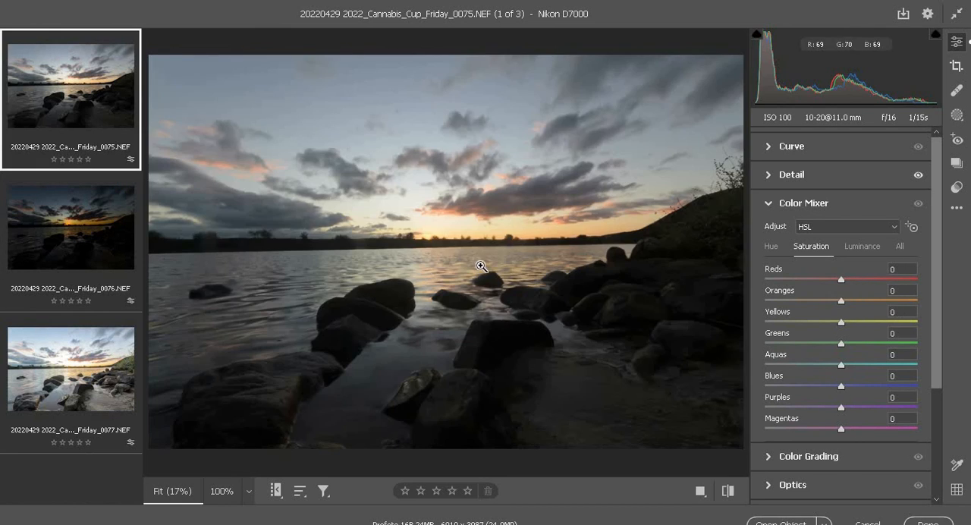
pyautogui.scroll(2, 755, 208)
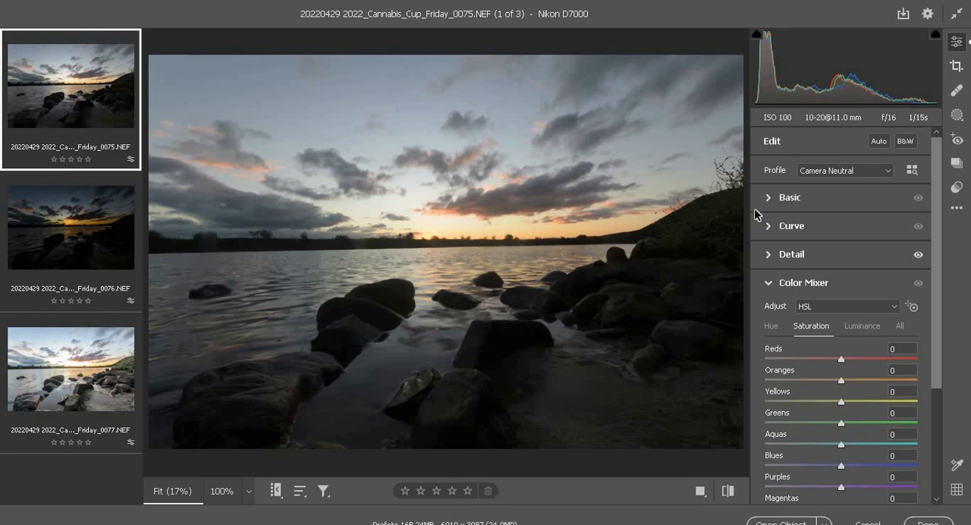
pyautogui.click(885, 141)
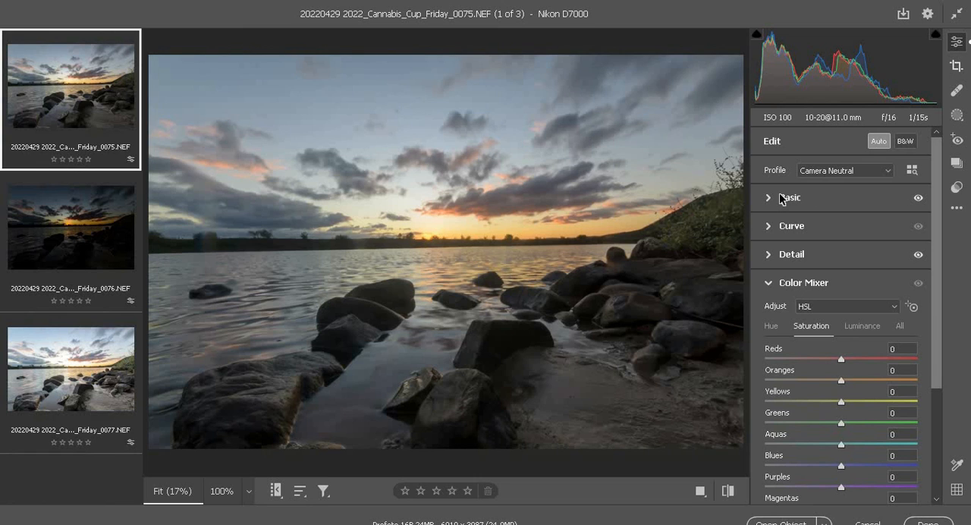
pyautogui.click(768, 198)
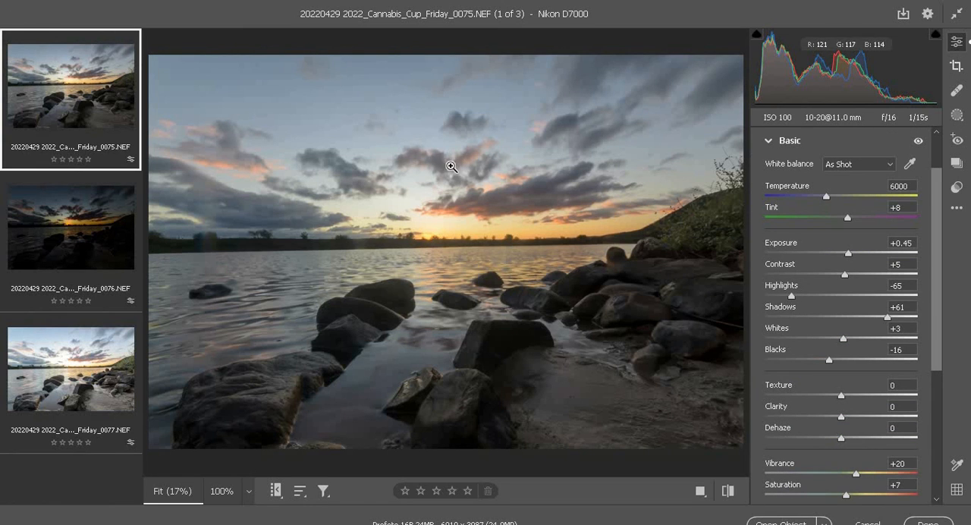
pyautogui.click(869, 395)
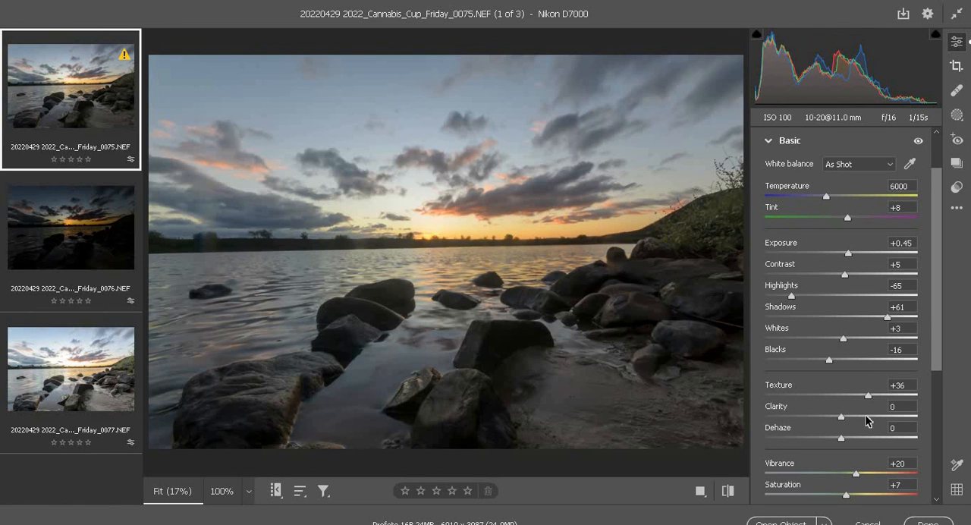
pyautogui.click(866, 417)
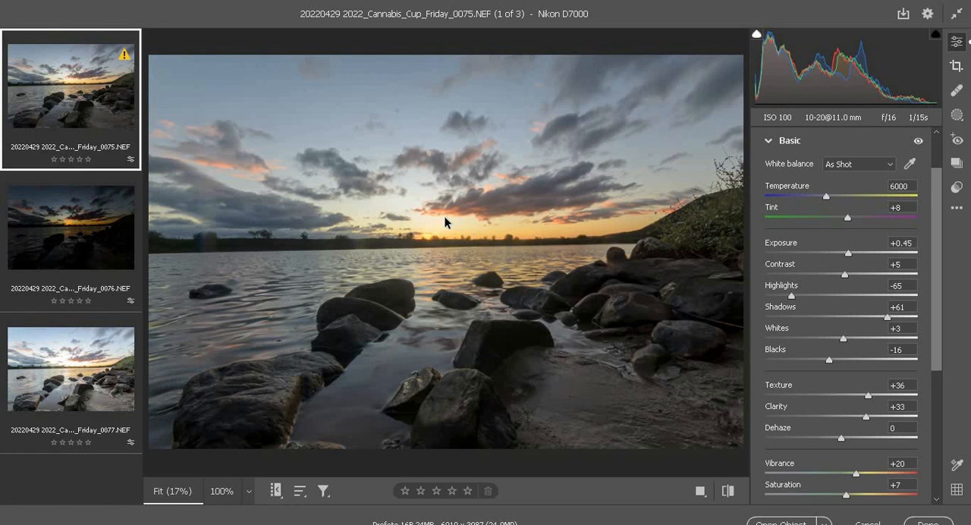